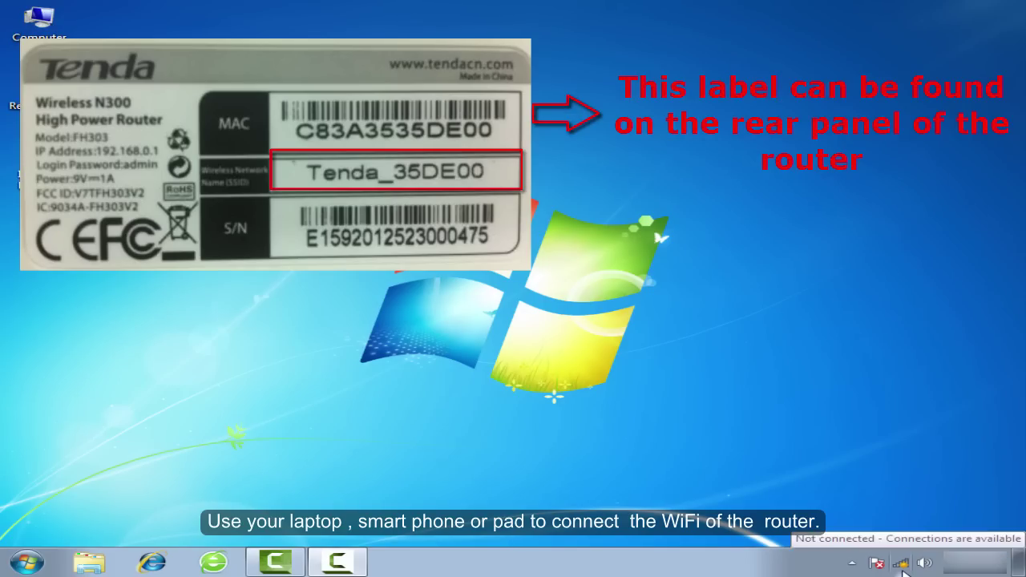
Step: Join the open Tenda_35DE00 wireless network from the Windows tray list and check it's connected
click(902, 564)
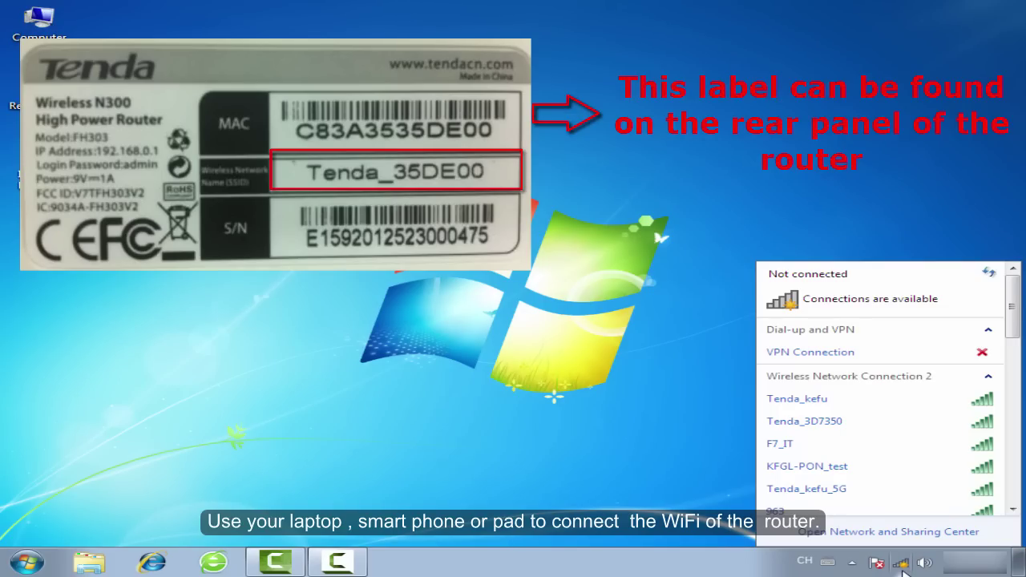
drag(1019, 325, 1018, 351)
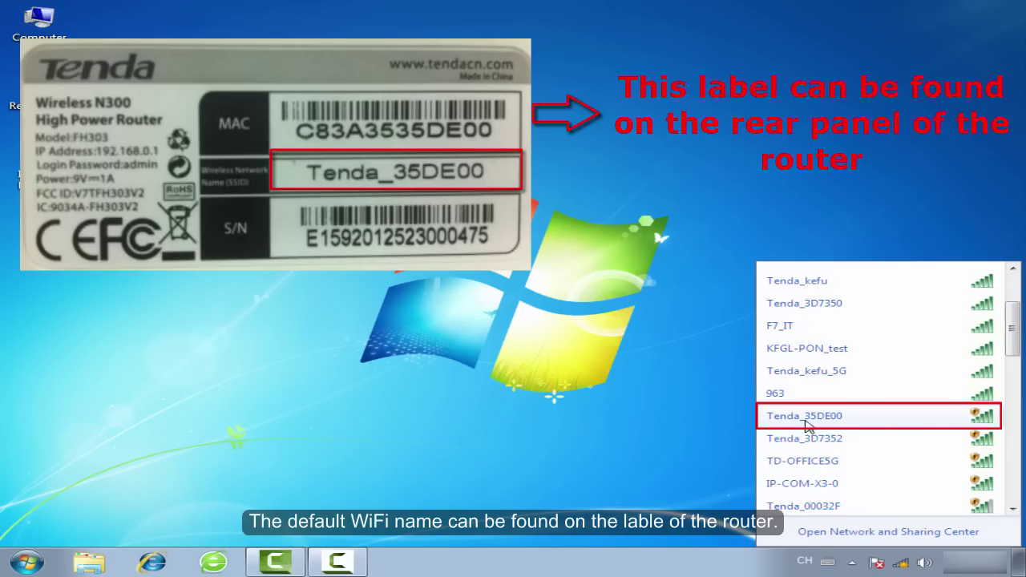
click(871, 424)
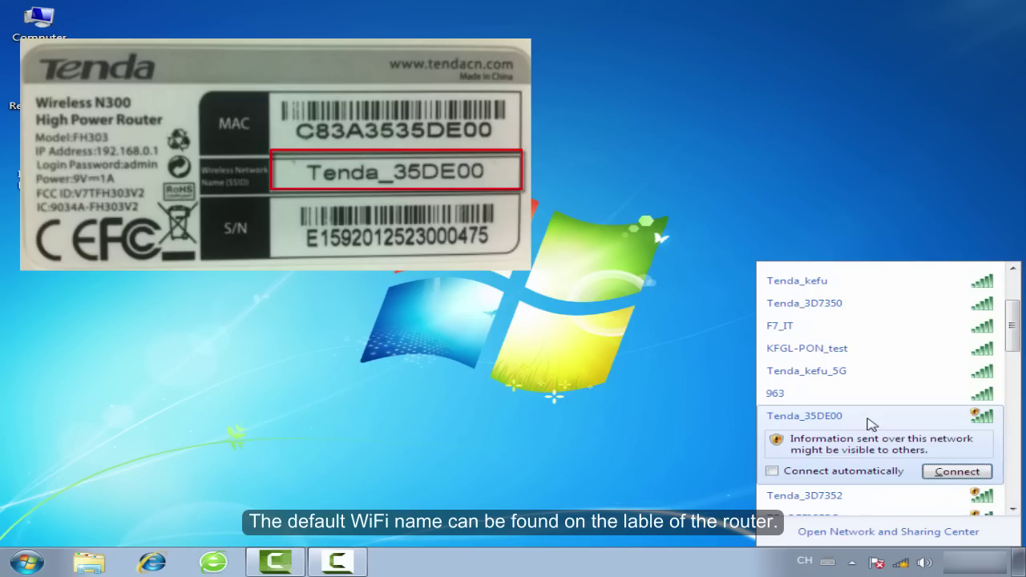
click(959, 472)
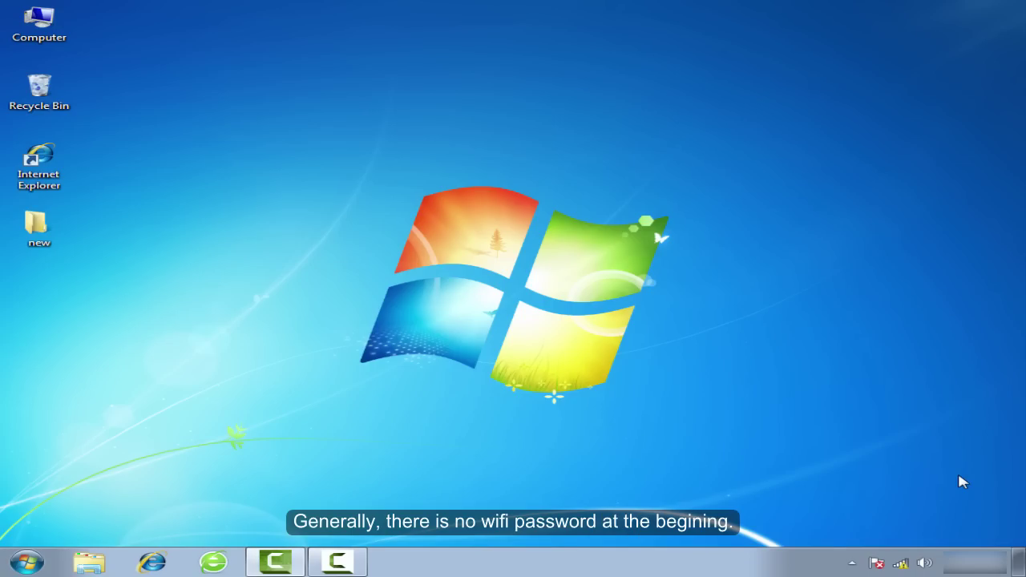
click(901, 564)
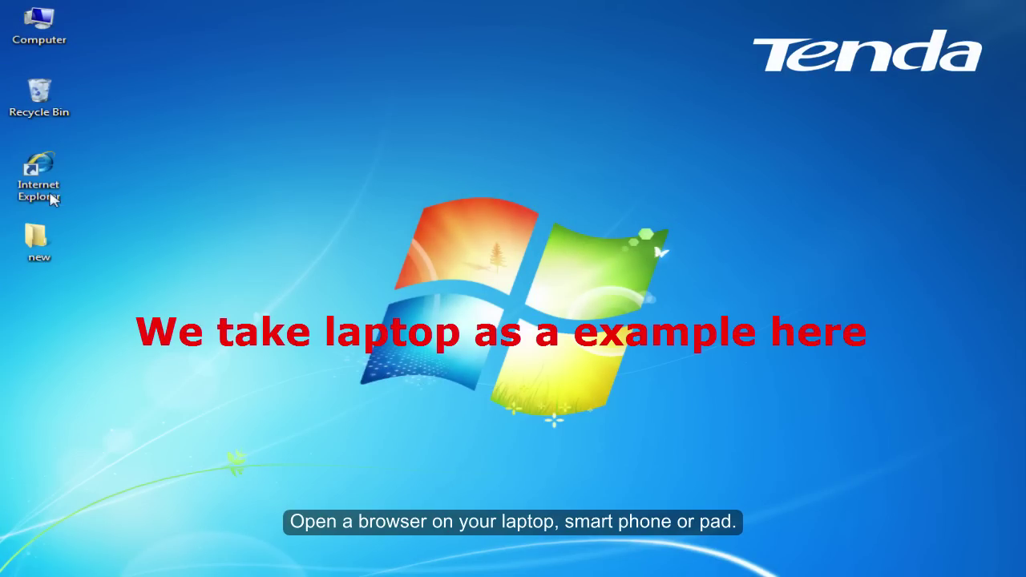
Step: Launch Internet Explorer and browse to 192.168.0.1
double_click(51, 198)
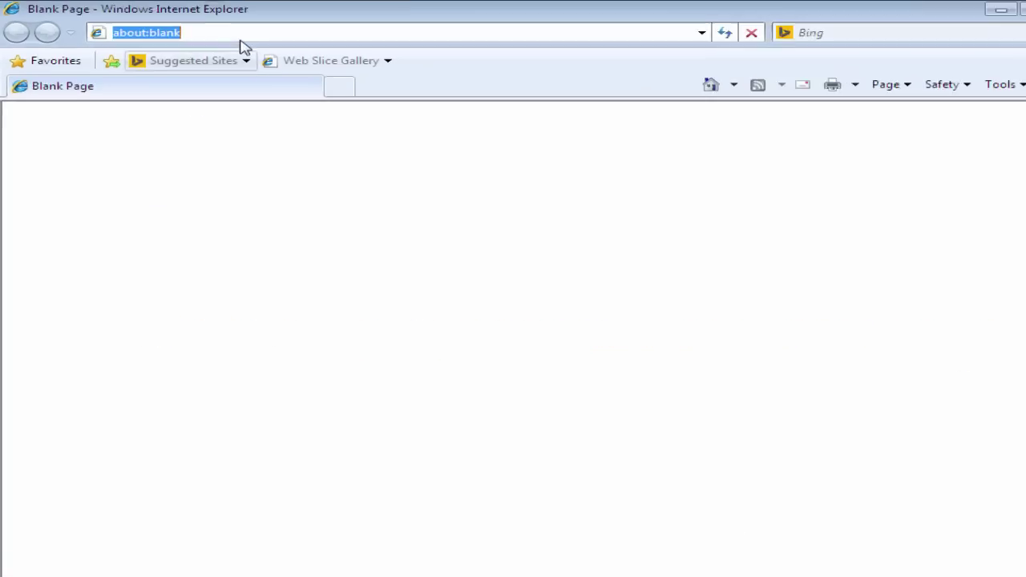
click(265, 33)
key(BackSpace)
key(BackSpace)
key(BackSpace)
key(BackSpace)
key(BackSpace)
key(BackSpace)
key(BackSpace)
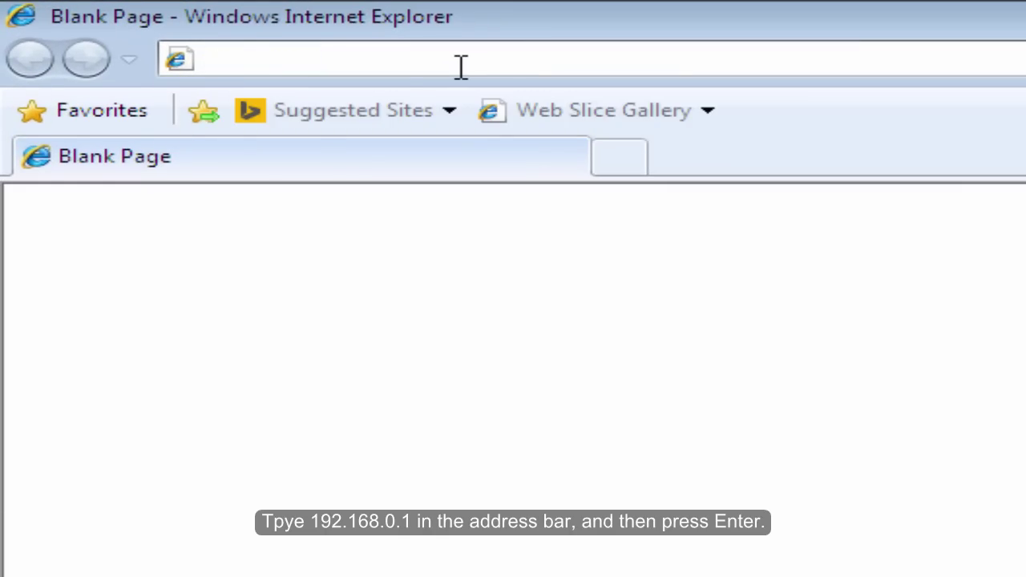
text(192.168.0.1)
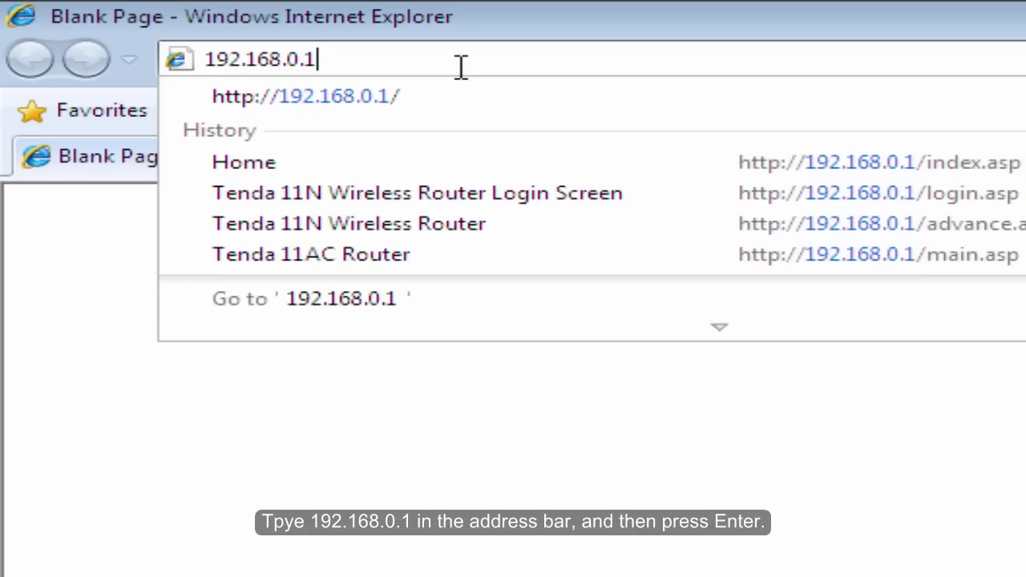
key(Return)
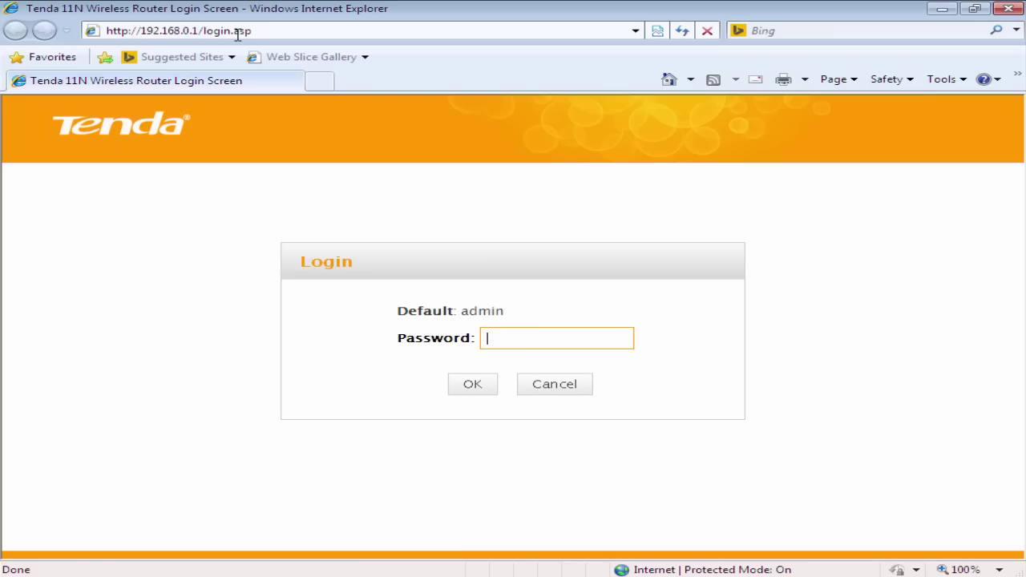
drag(455, 307, 538, 311)
click(545, 335)
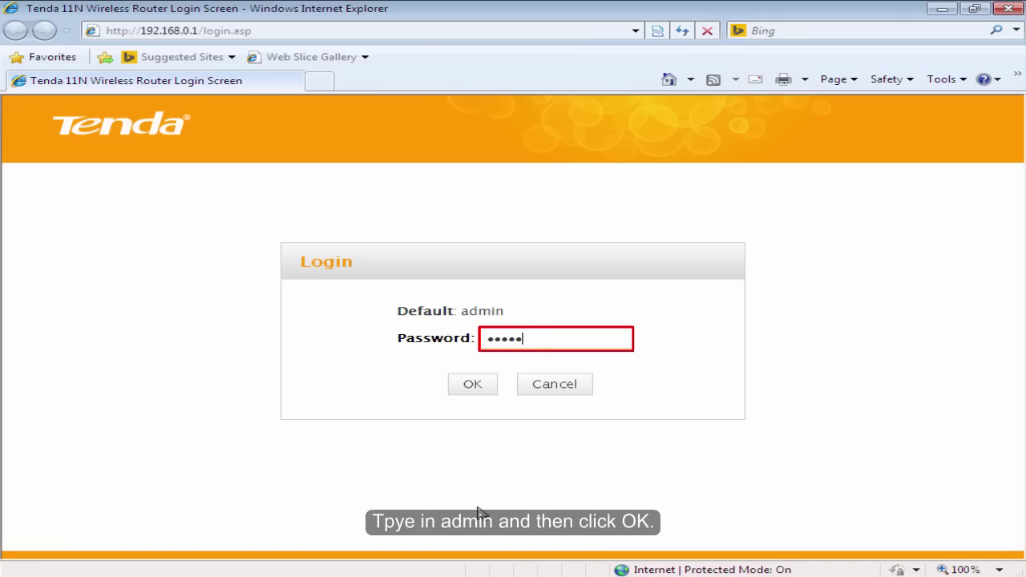
click(490, 388)
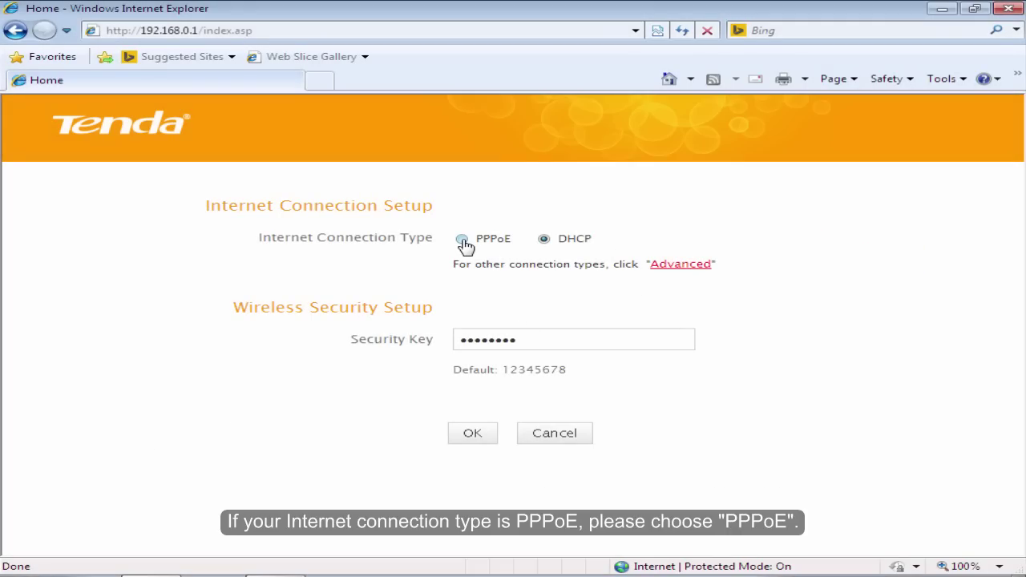
click(464, 240)
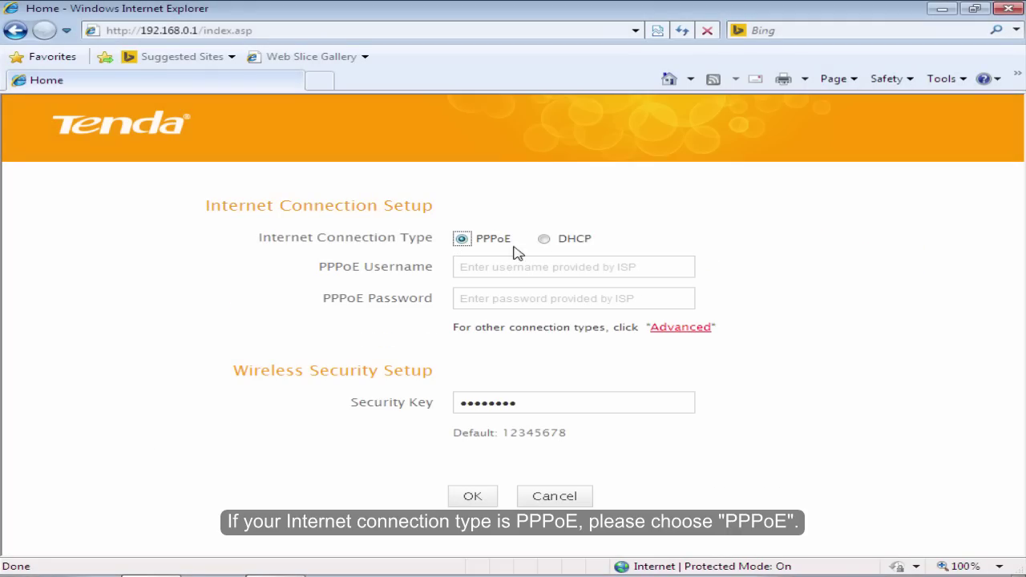
click(523, 269)
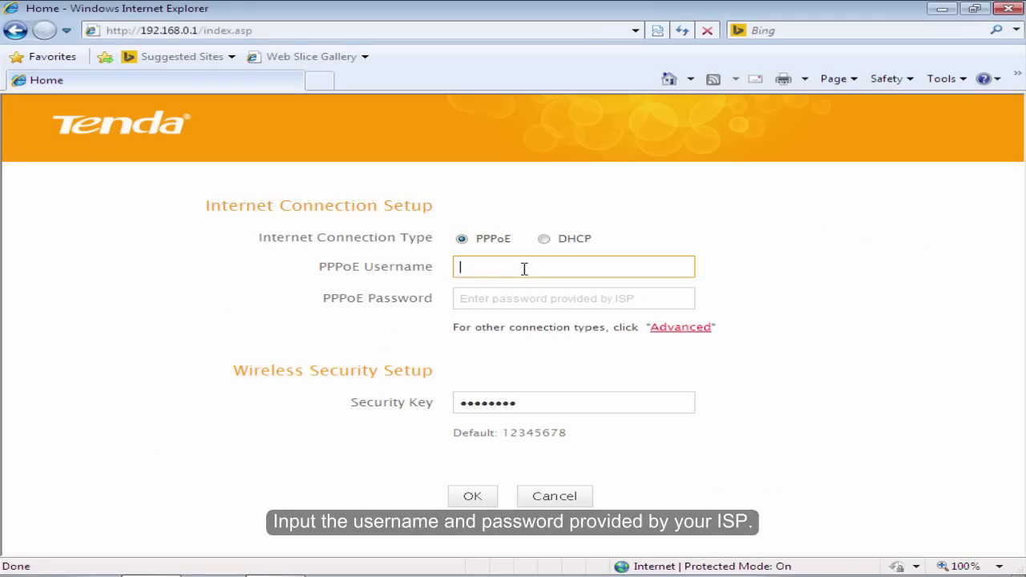
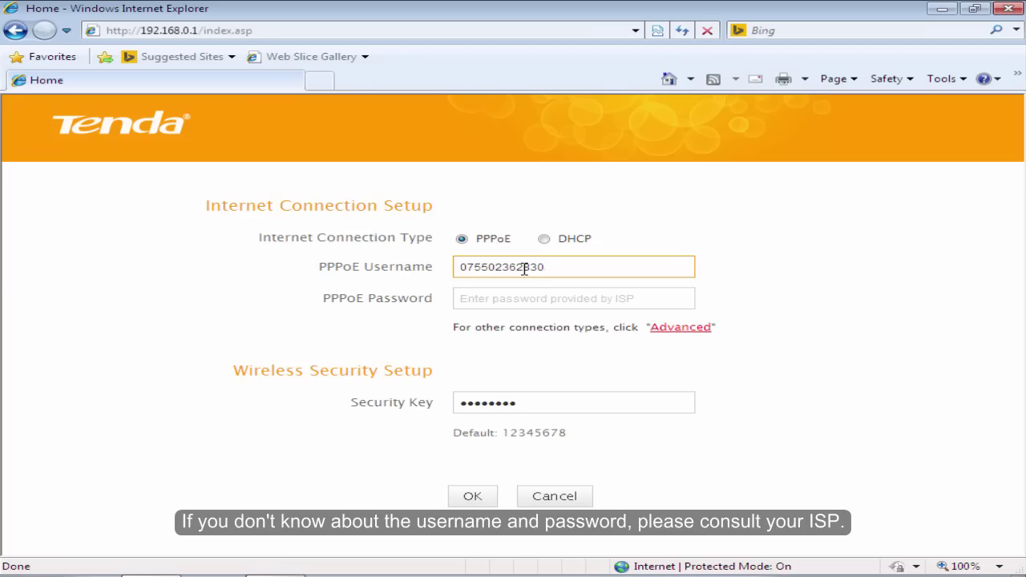
click(502, 288)
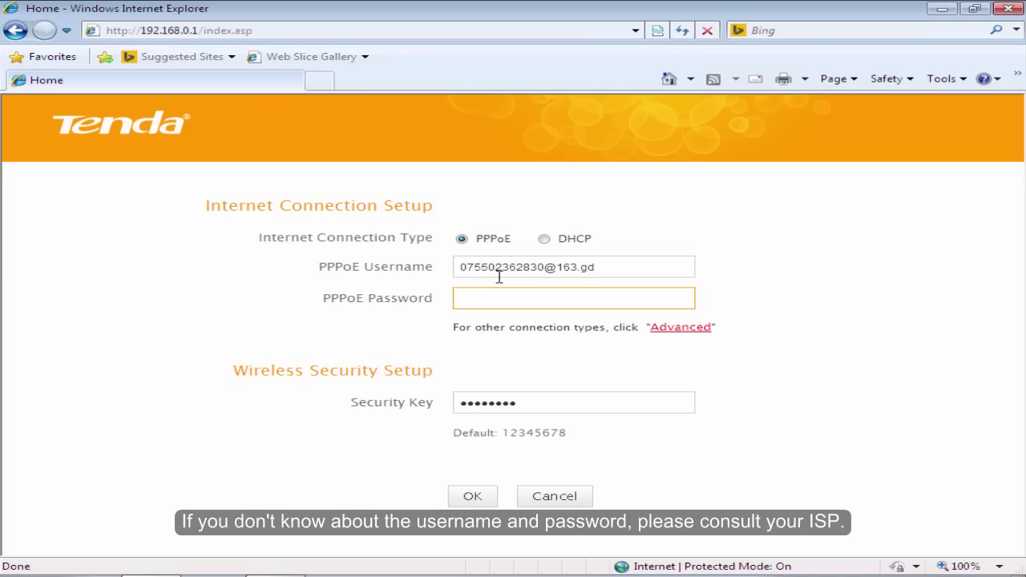
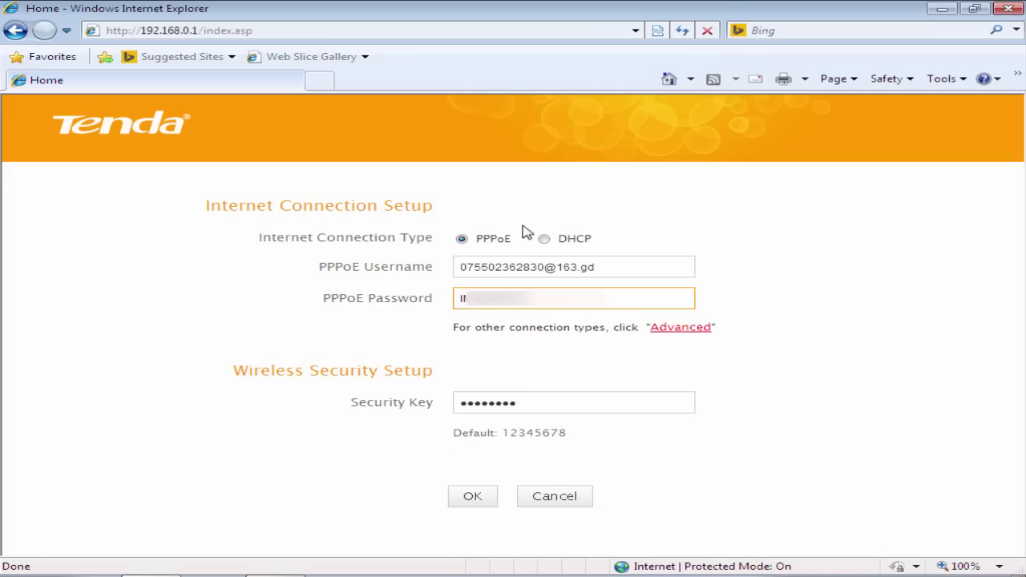
click(535, 403)
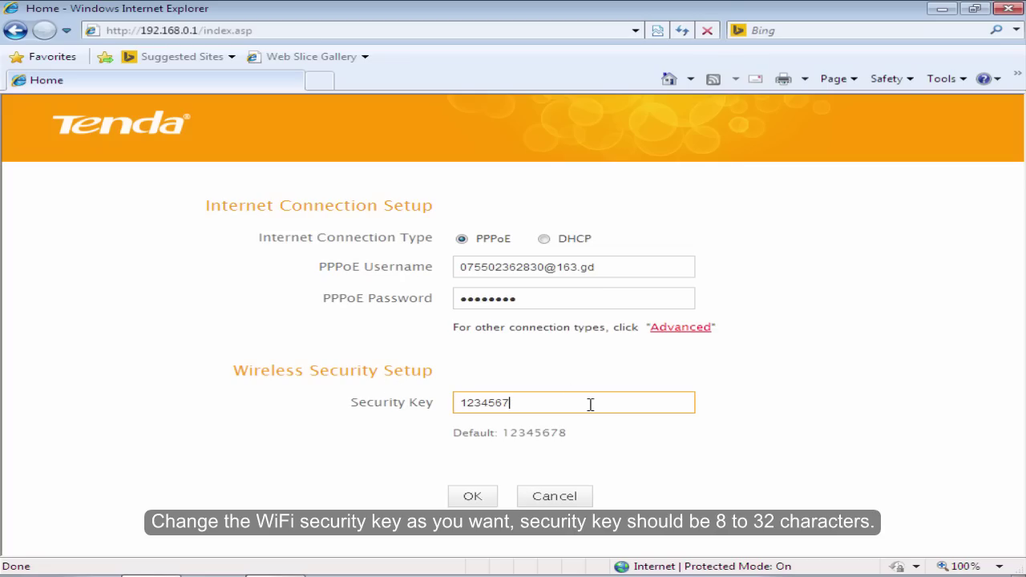
key(BackSpace)
key(BackSpace)
key(BackSpace)
double_click(492, 405)
click(648, 418)
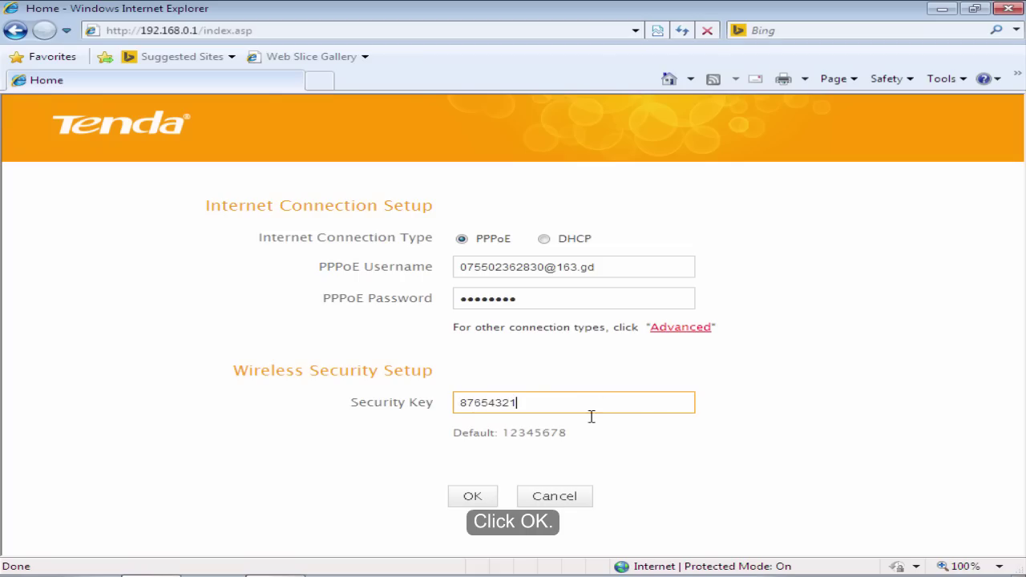
click(606, 444)
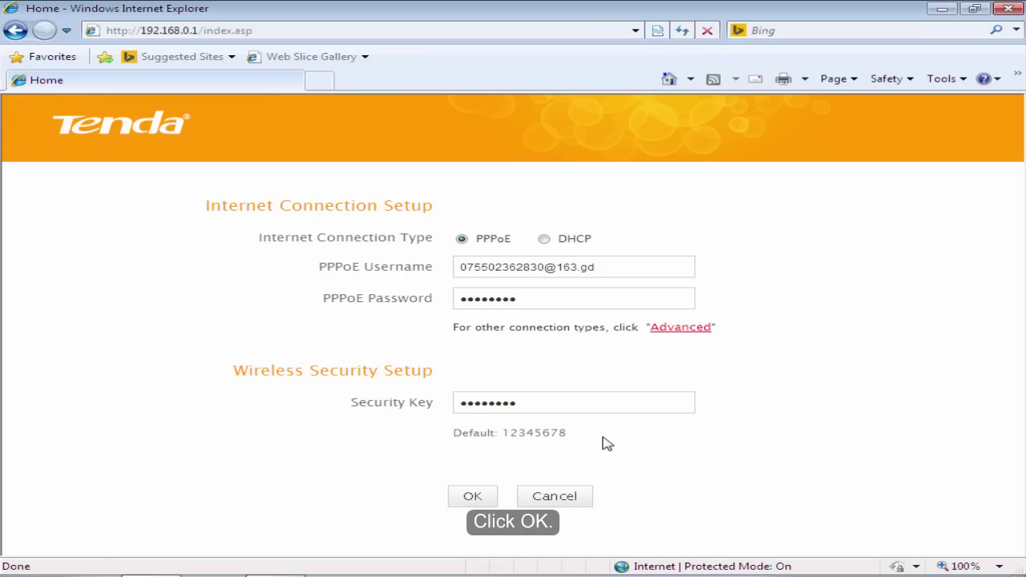
click(474, 504)
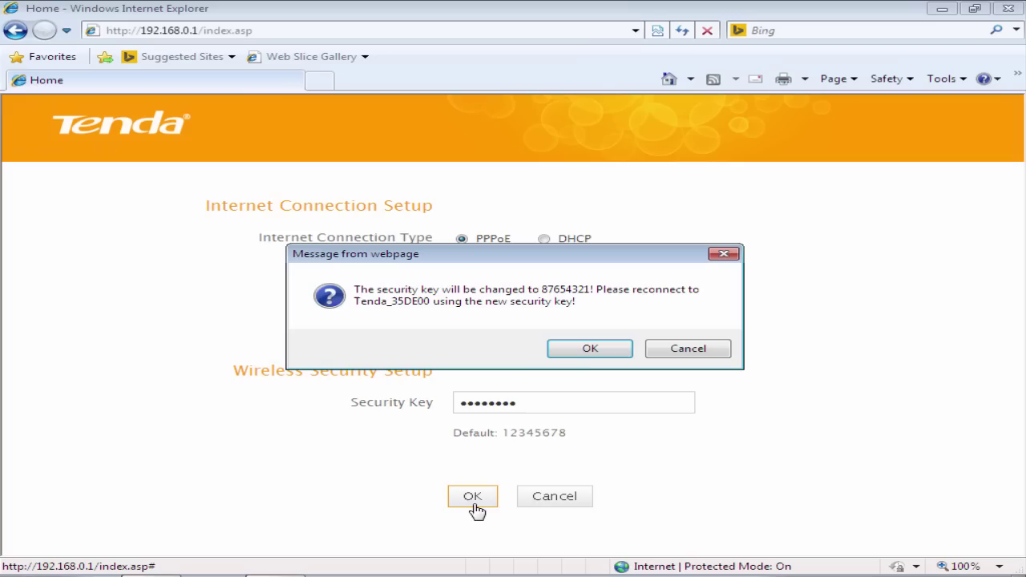
click(590, 349)
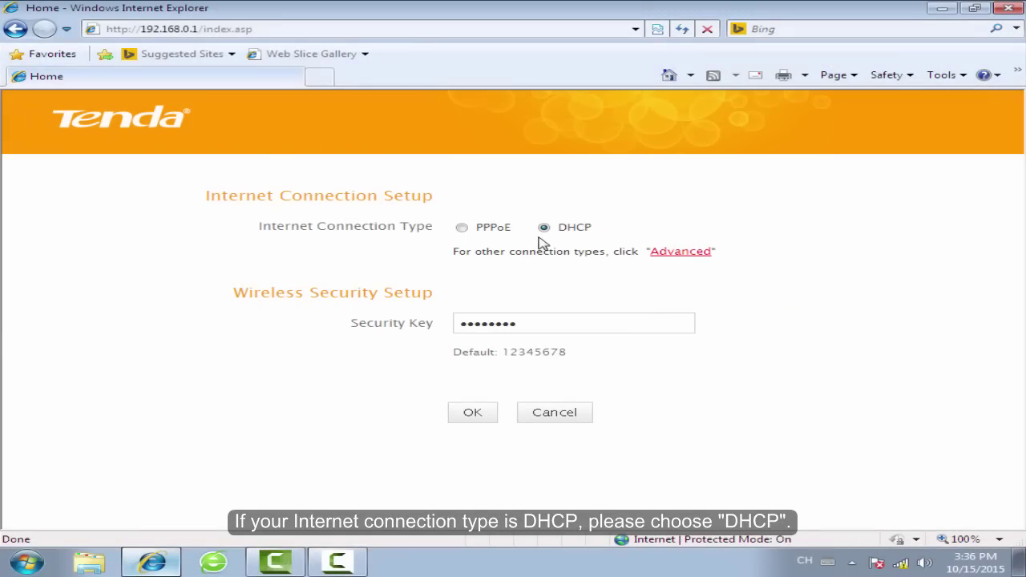
click(544, 231)
click(569, 319)
key(BackSpace)
key(BackSpace)
key(BackSpace)
key(BackSpace)
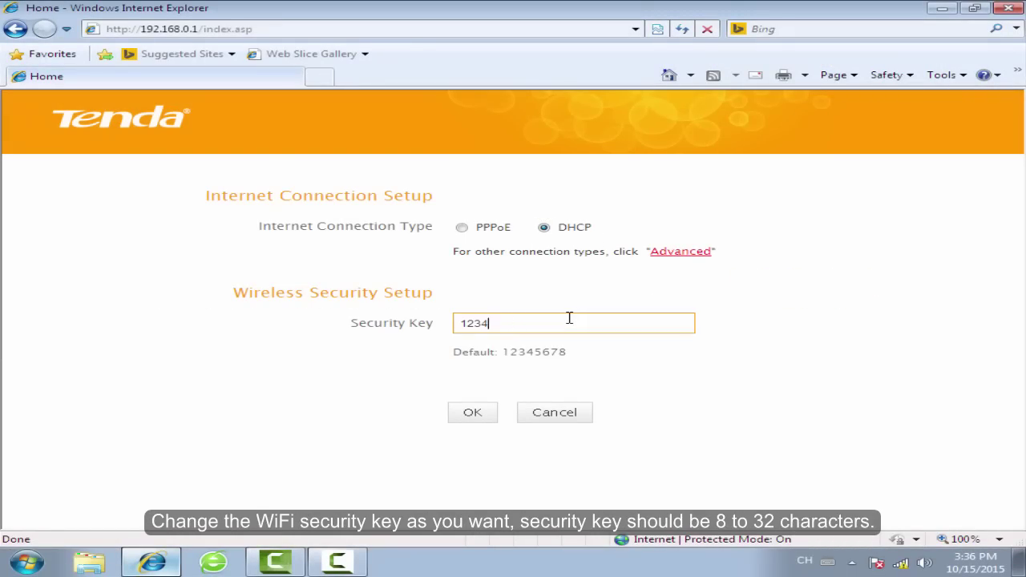
key(BackSpace)
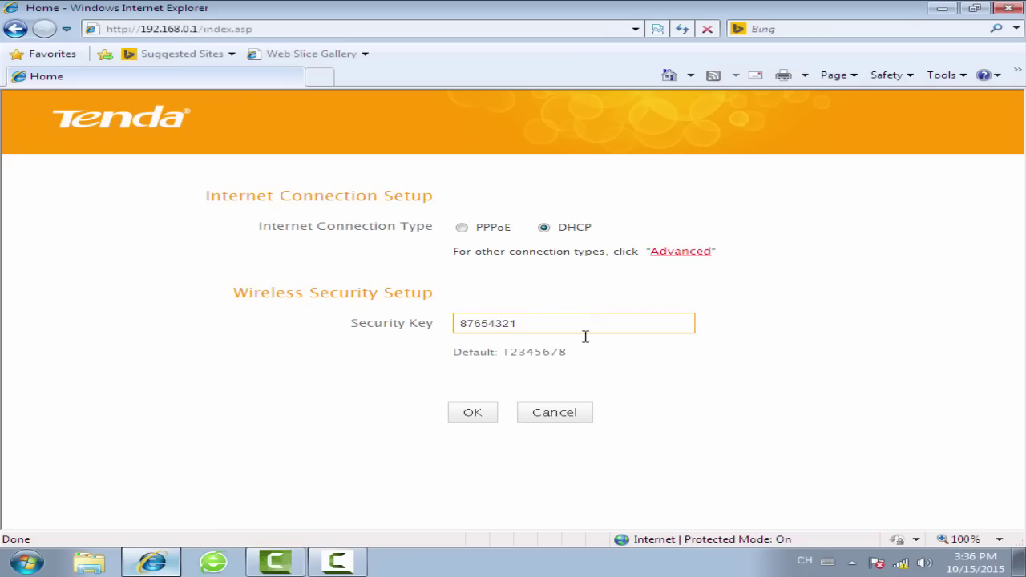
click(707, 391)
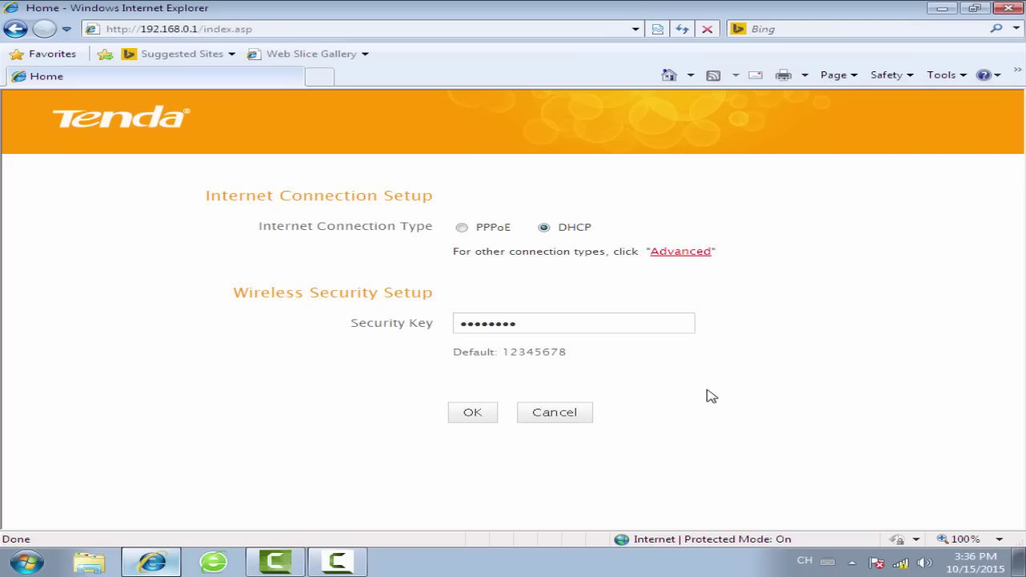
click(472, 415)
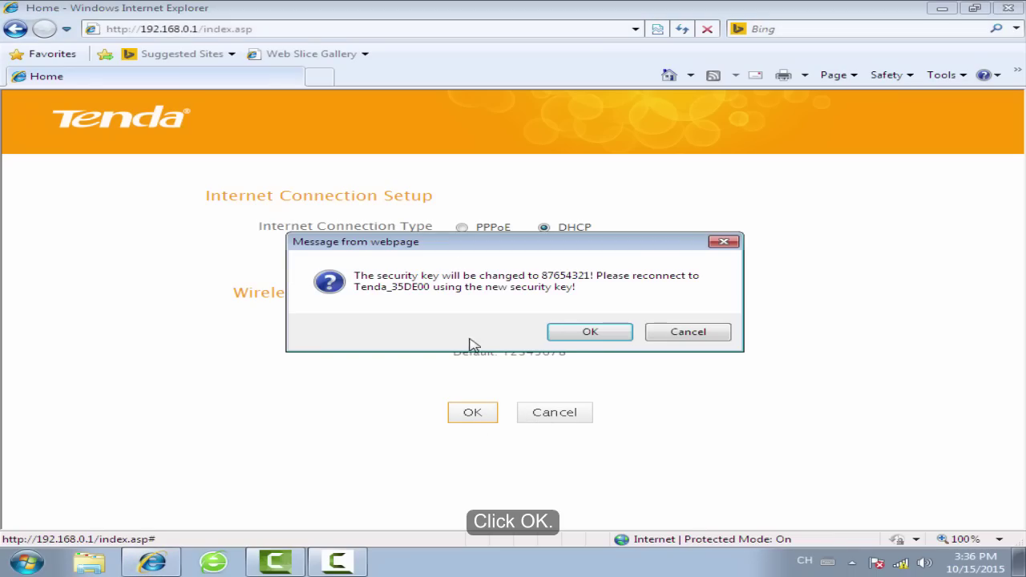
click(590, 332)
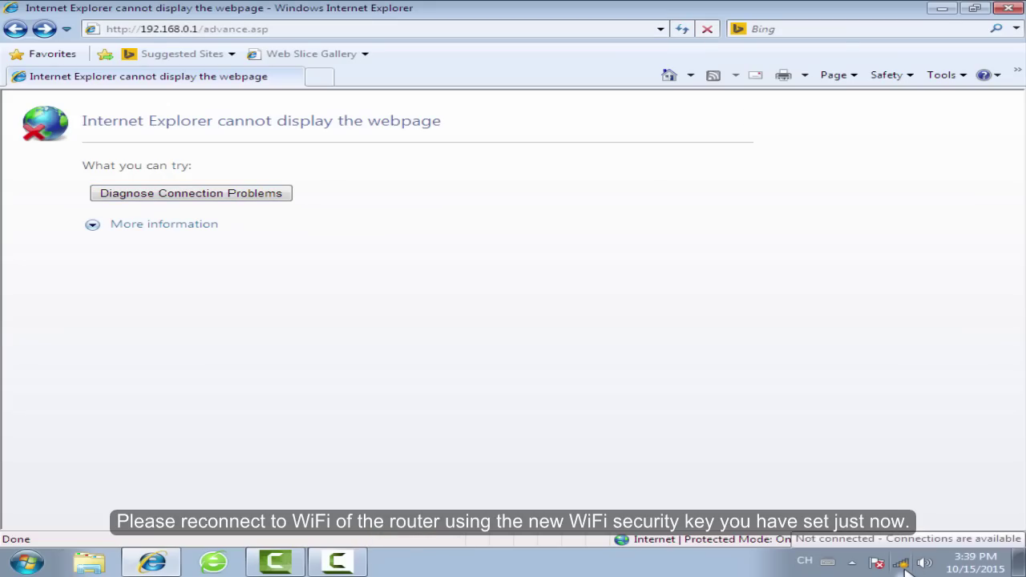
click(903, 566)
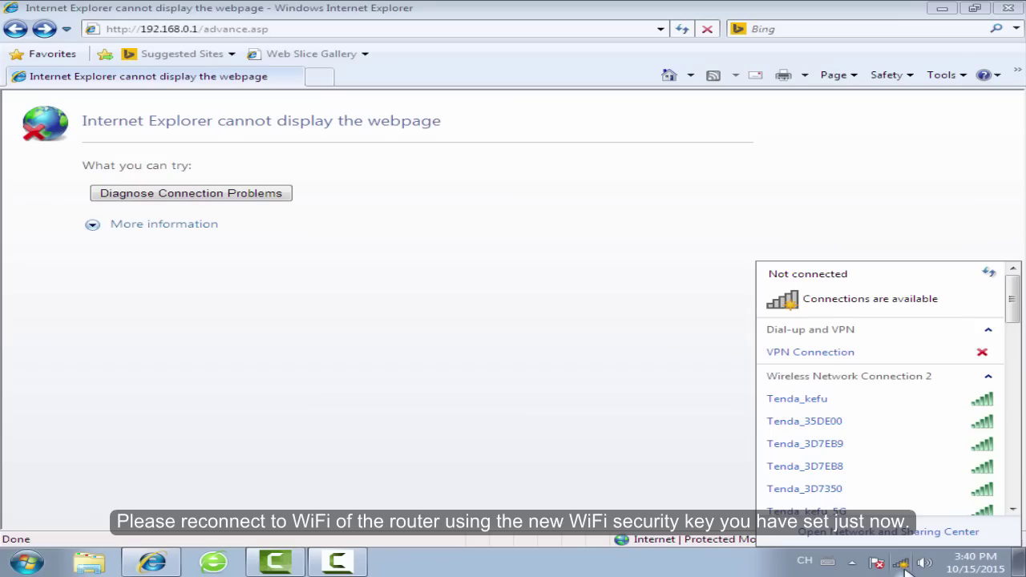
click(867, 430)
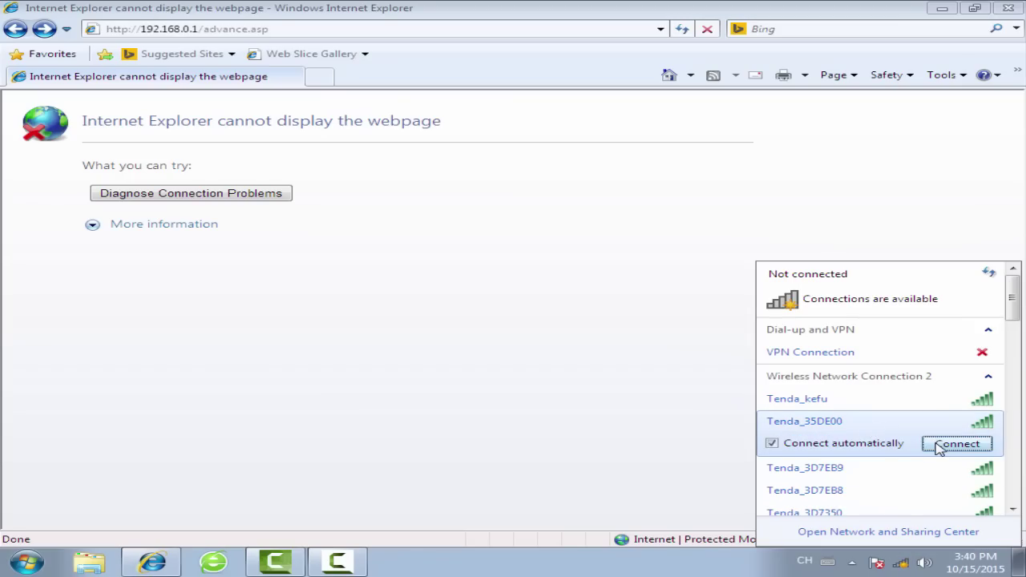
click(940, 449)
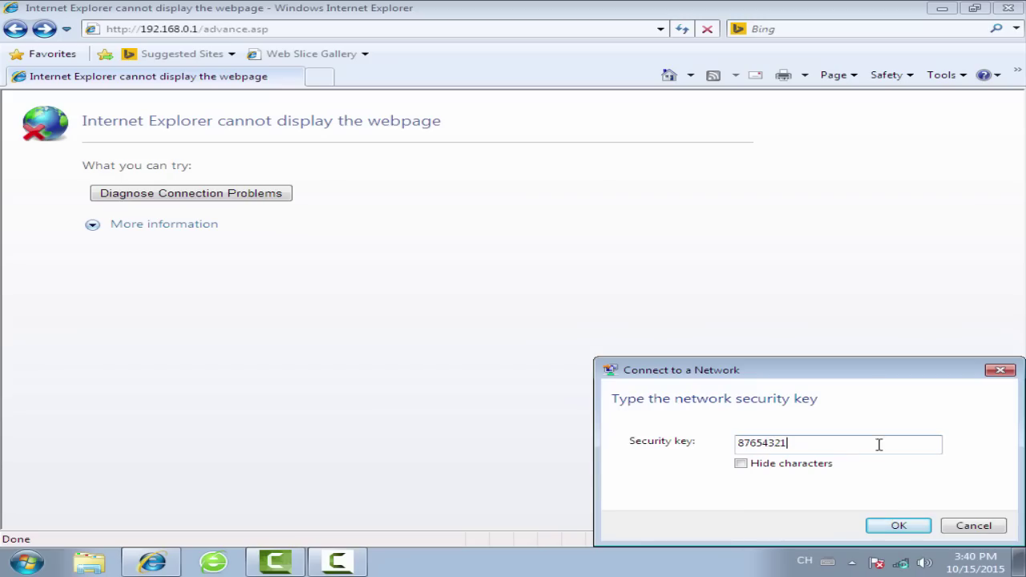
click(880, 527)
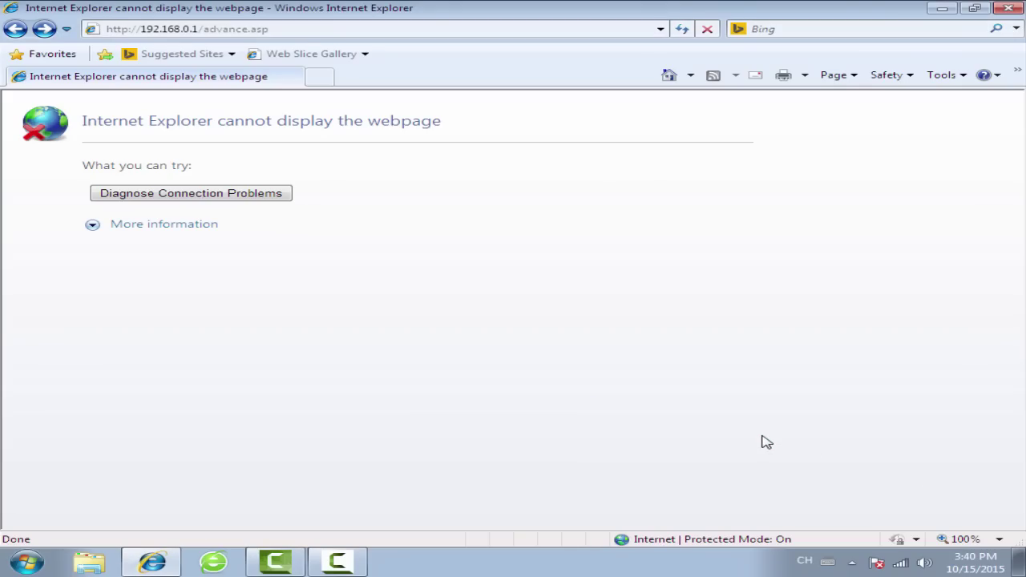
click(900, 562)
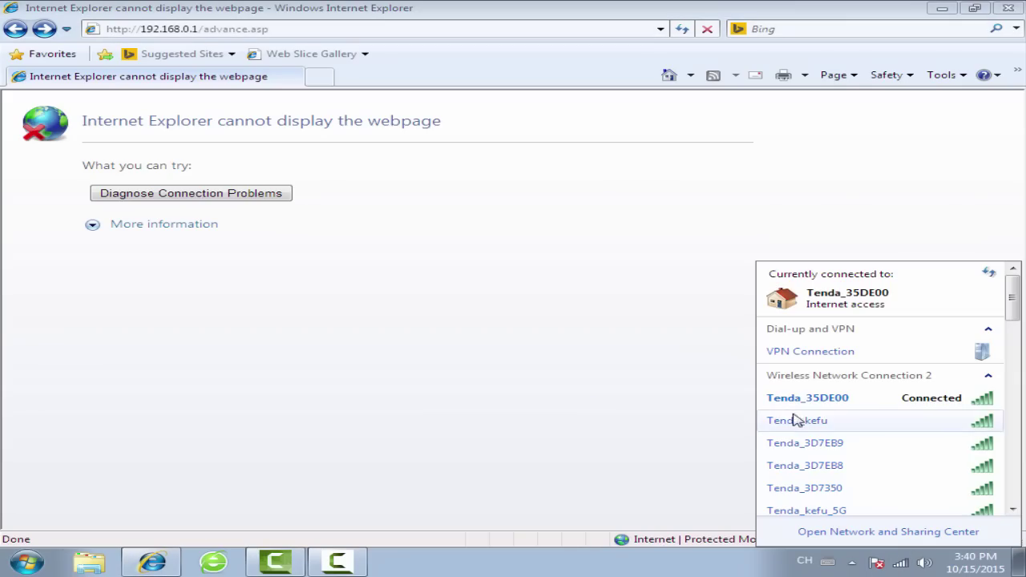
Step: Close the network list and reload the router page at 192.168.0.1
click(901, 563)
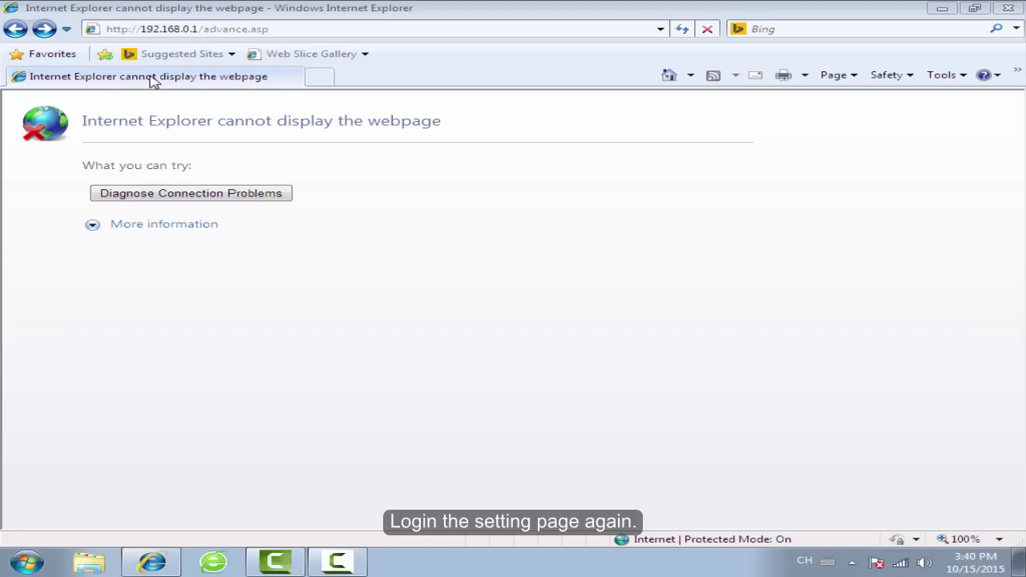
click(295, 38)
key(BackSpace)
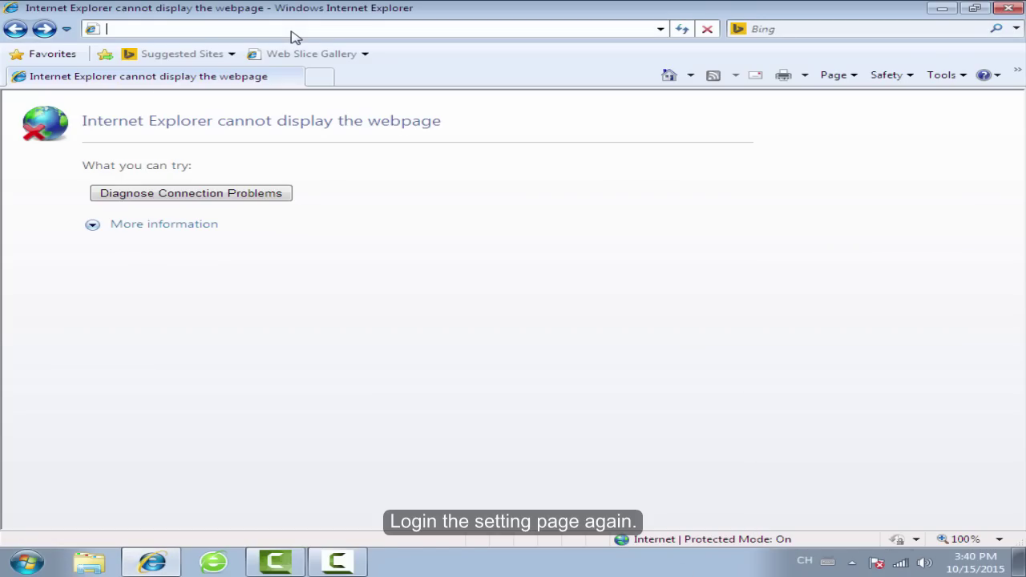
text(192.)
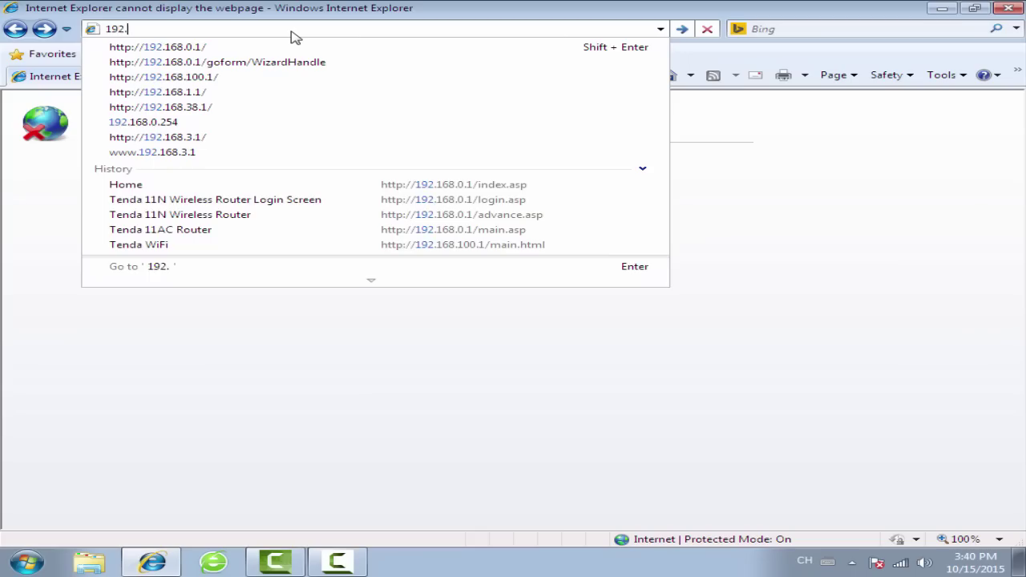
text(168.0.1)
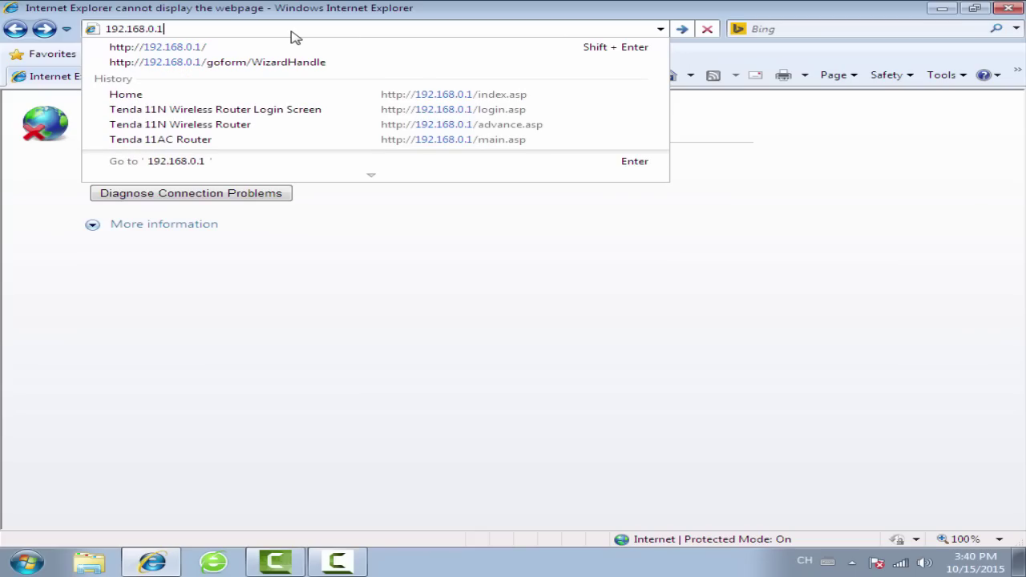
key(Return)
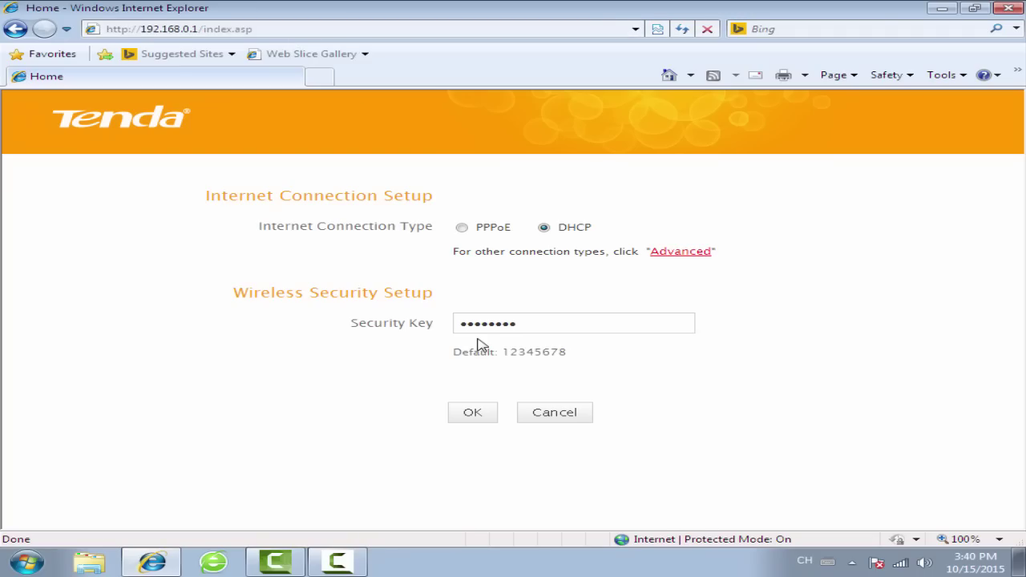
Step: Refresh the Advanced WAN status until the DHCP connection reads Connected
click(682, 252)
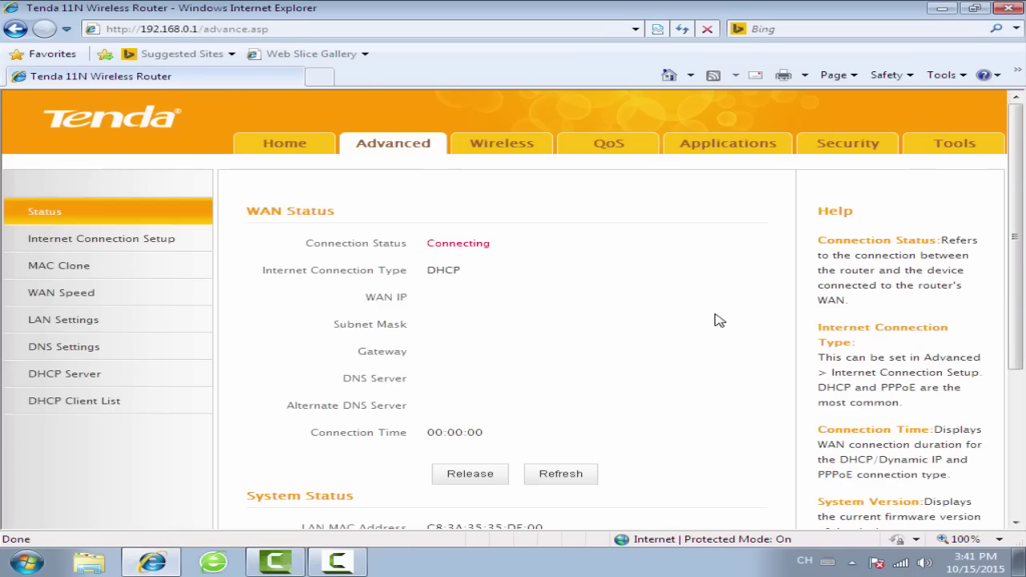
click(573, 476)
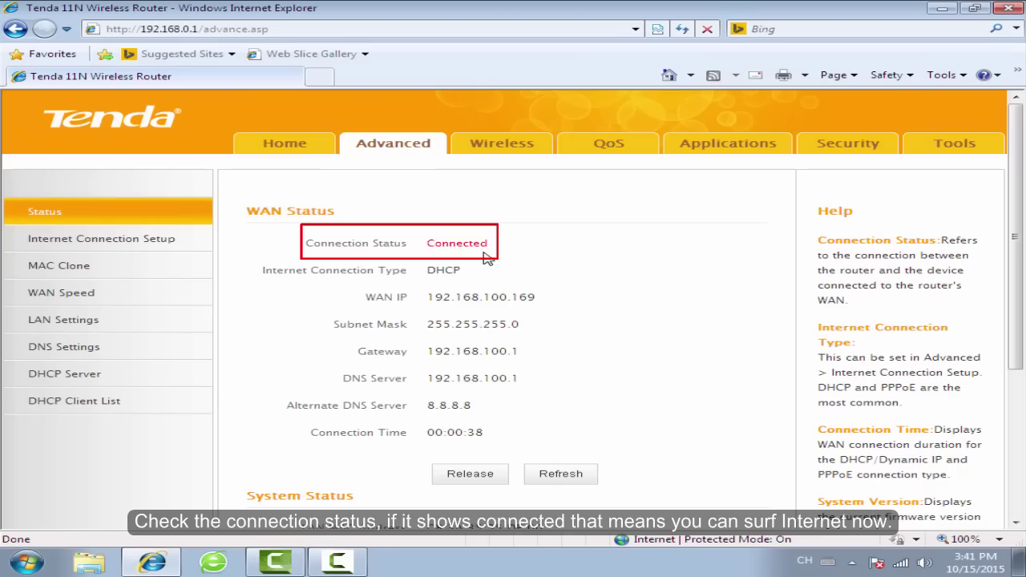
click(502, 144)
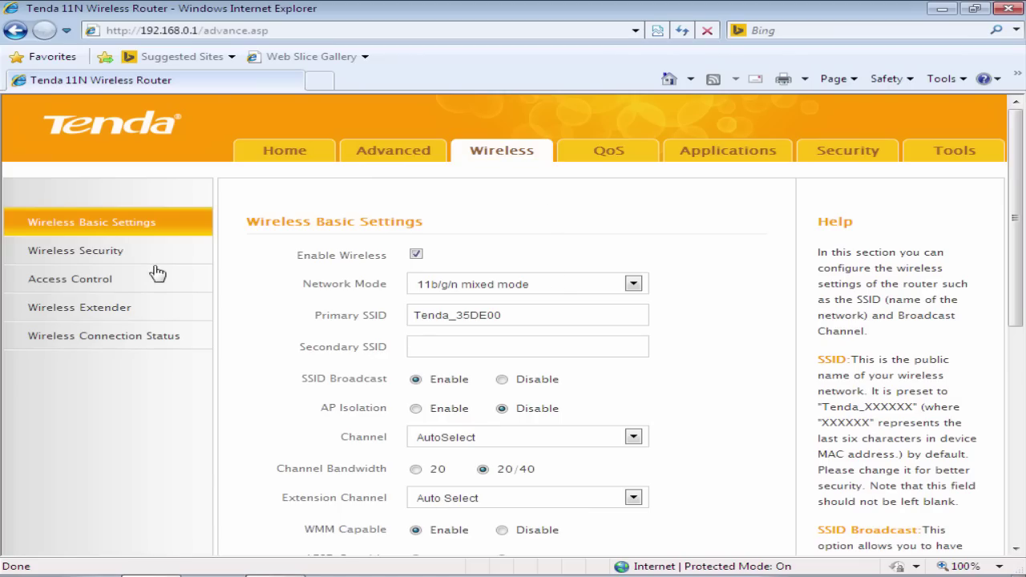
Step: Rename the Primary SSID to Tenda_abc, set TX Power to High, and save
click(143, 225)
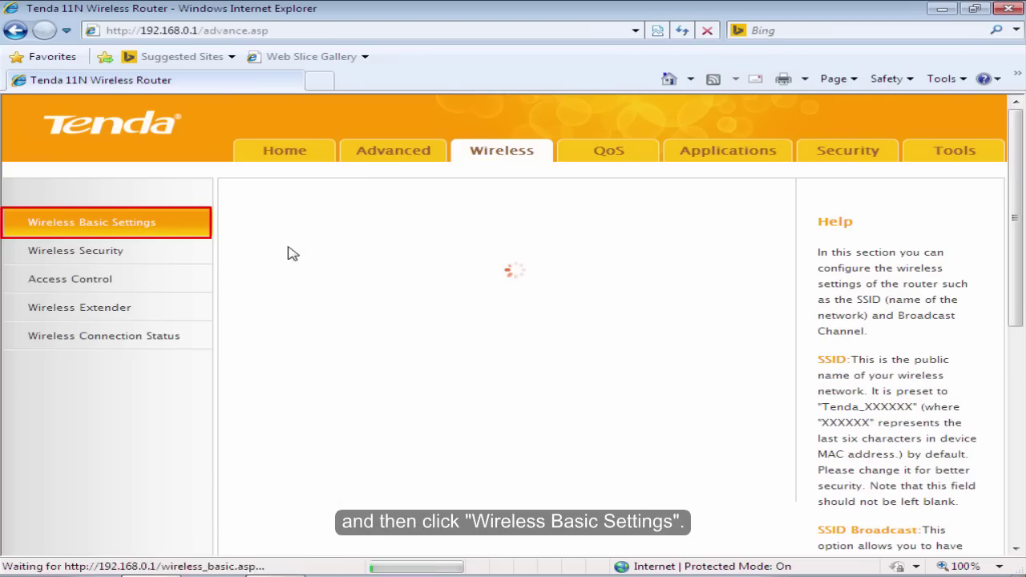
click(530, 318)
text(Tenda_abc)
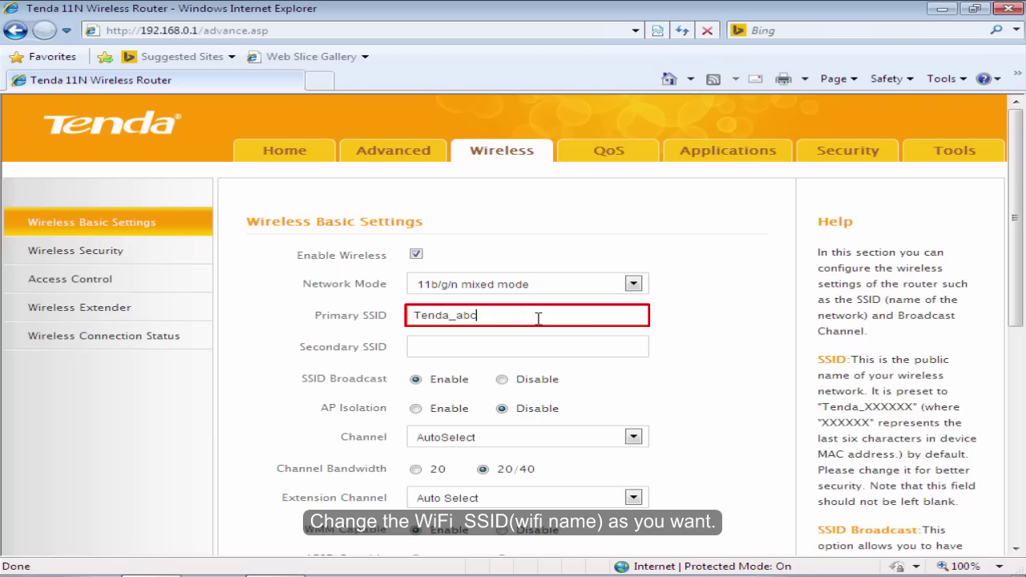
click(721, 343)
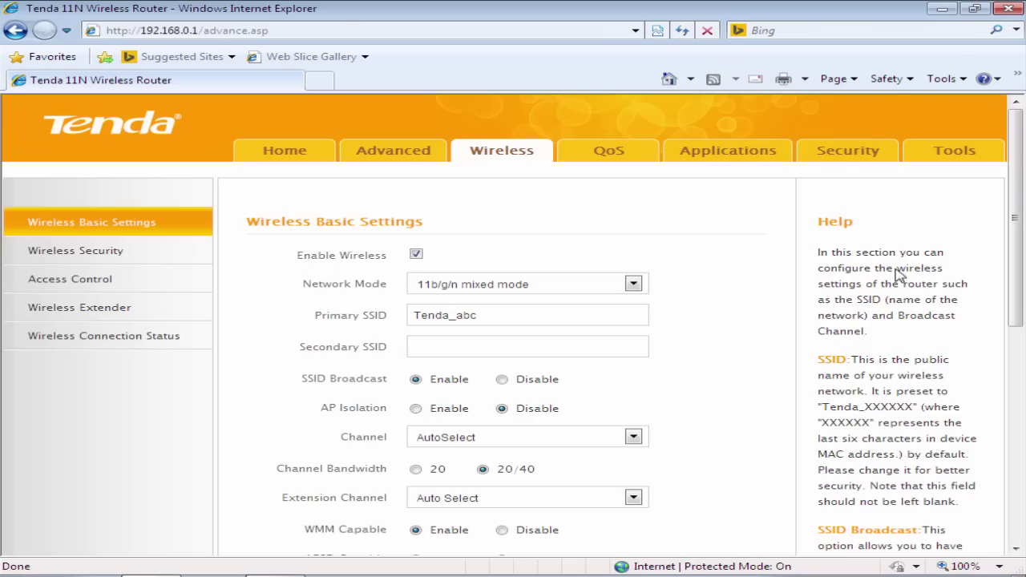
drag(1023, 175, 1022, 261)
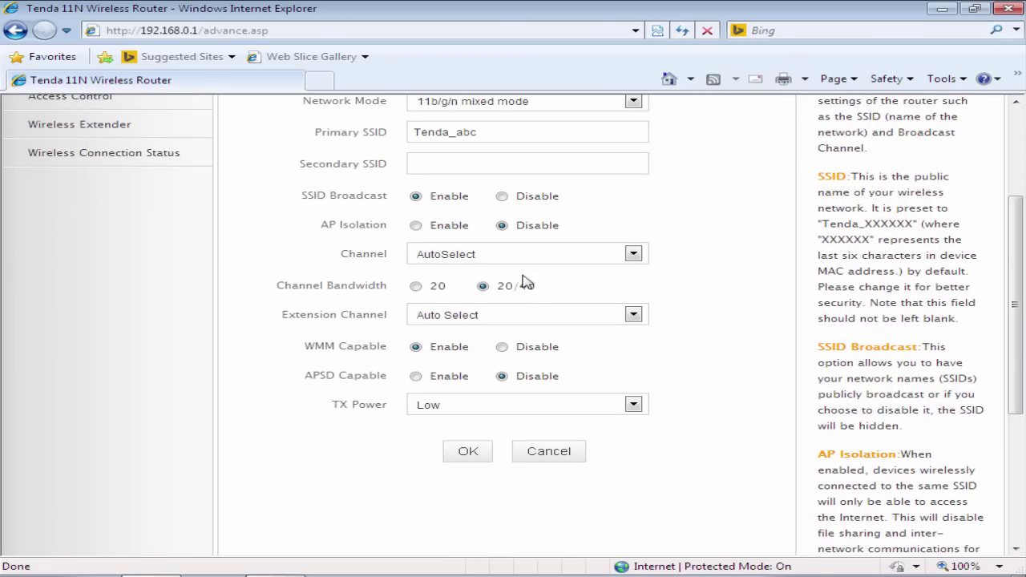
click(634, 405)
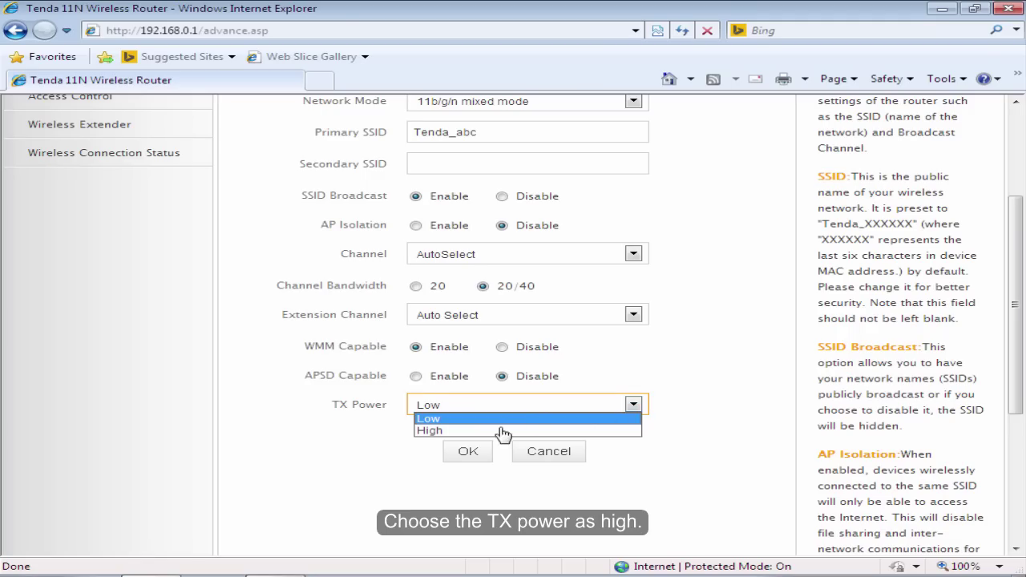
click(433, 432)
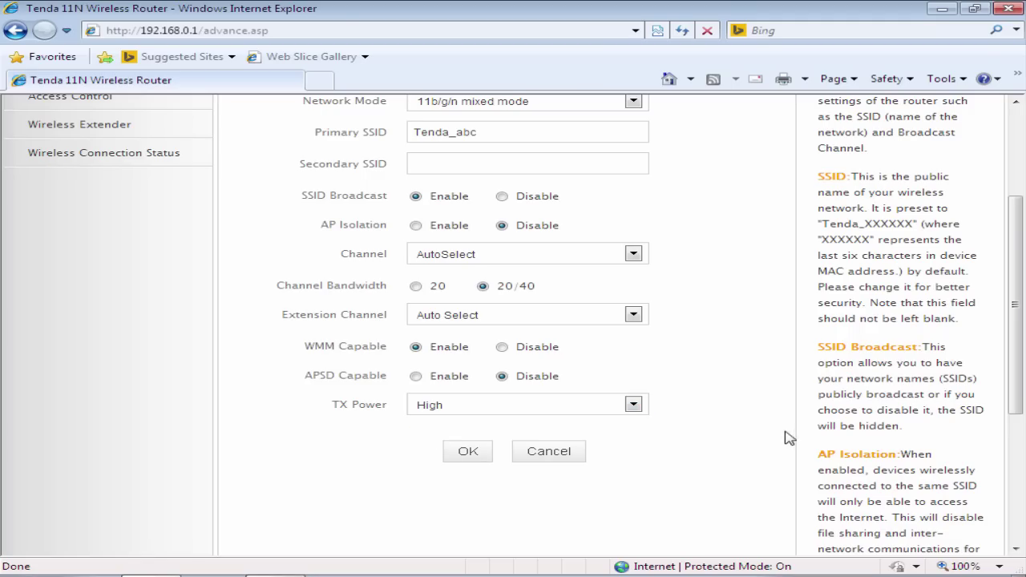
click(476, 458)
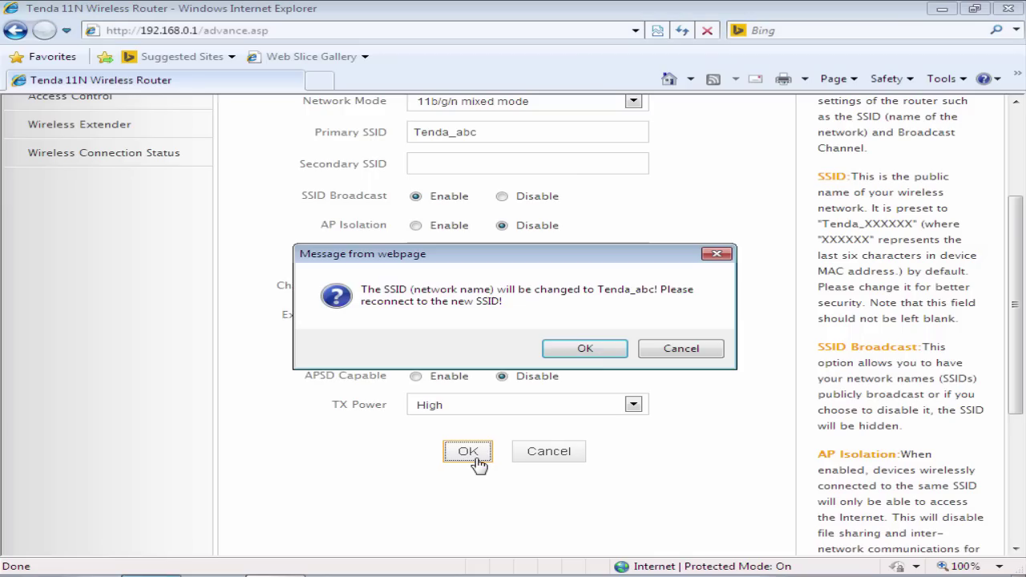
click(609, 356)
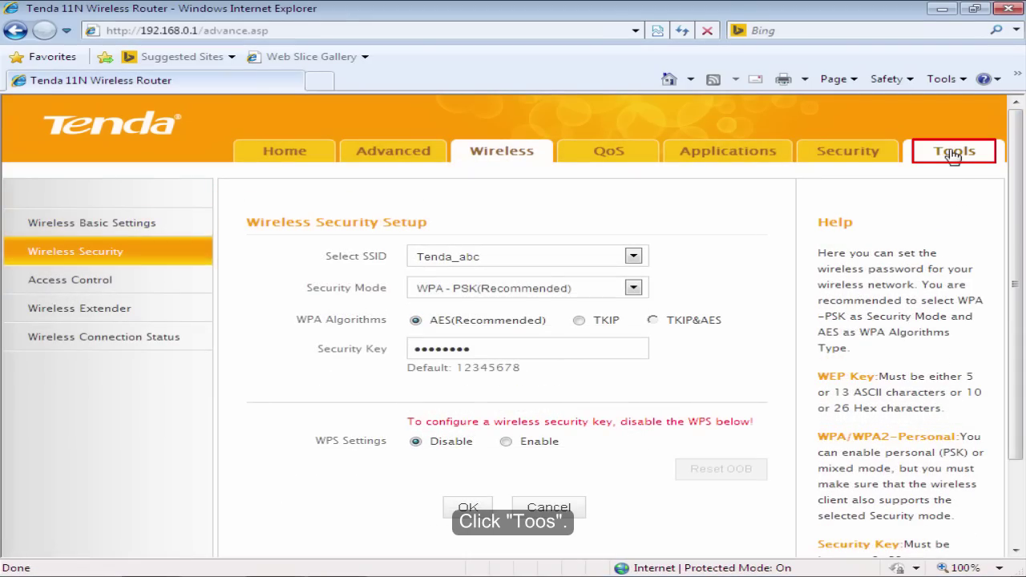
Step: Reboot the router from Tools and confirm the restart
click(954, 154)
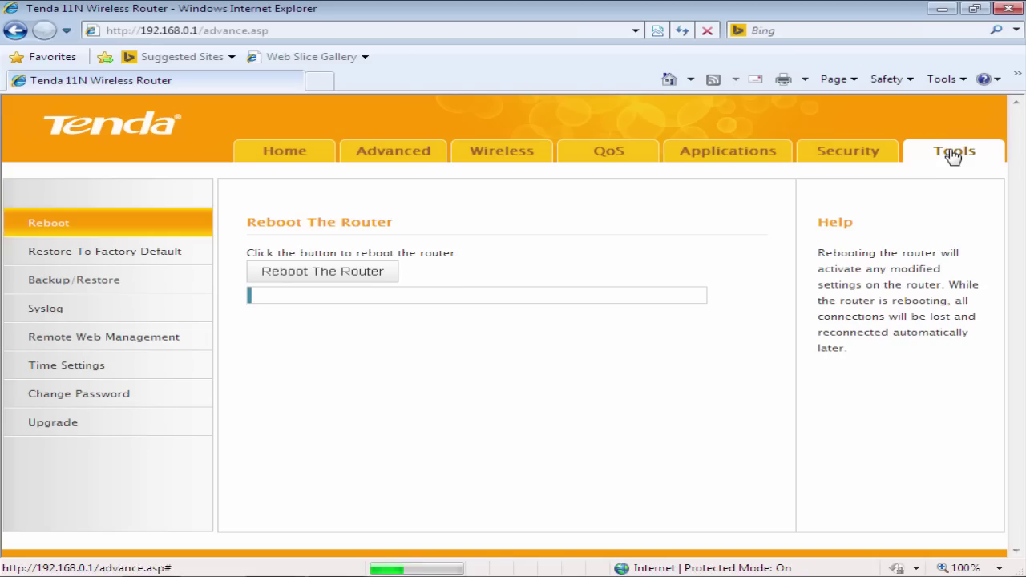
click(321, 280)
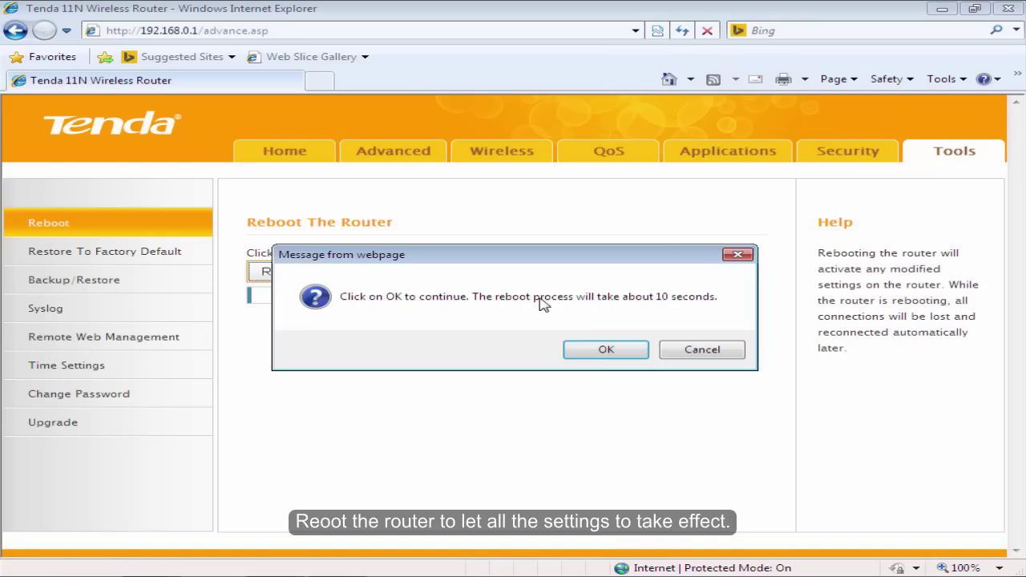
click(605, 351)
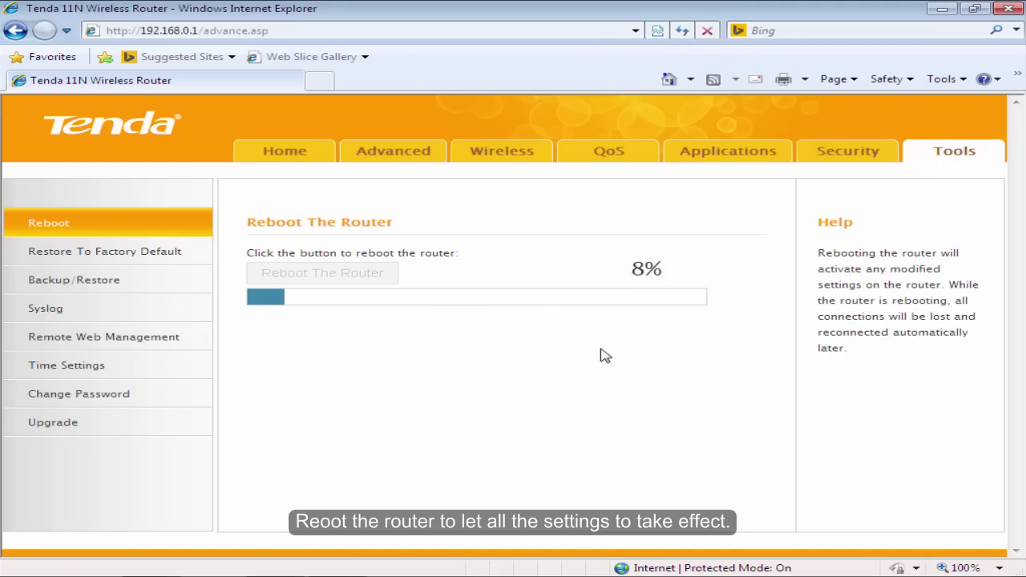